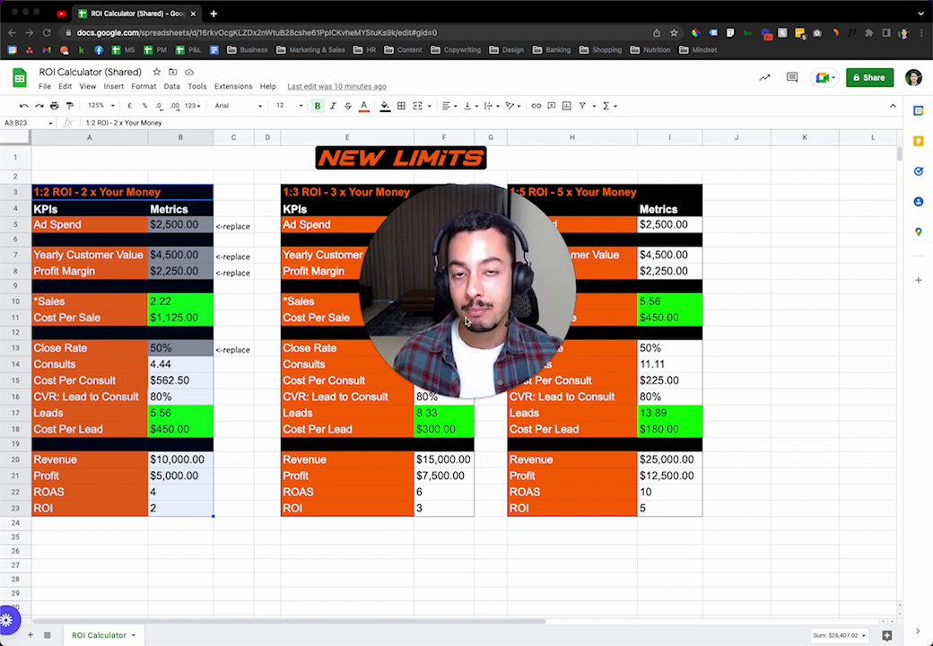
- Highlight parts of the 2x table, then clear the selection
{"action": "left_click_drag", "start_coordinate": [465, 321], "coordinate": [228, 491]}
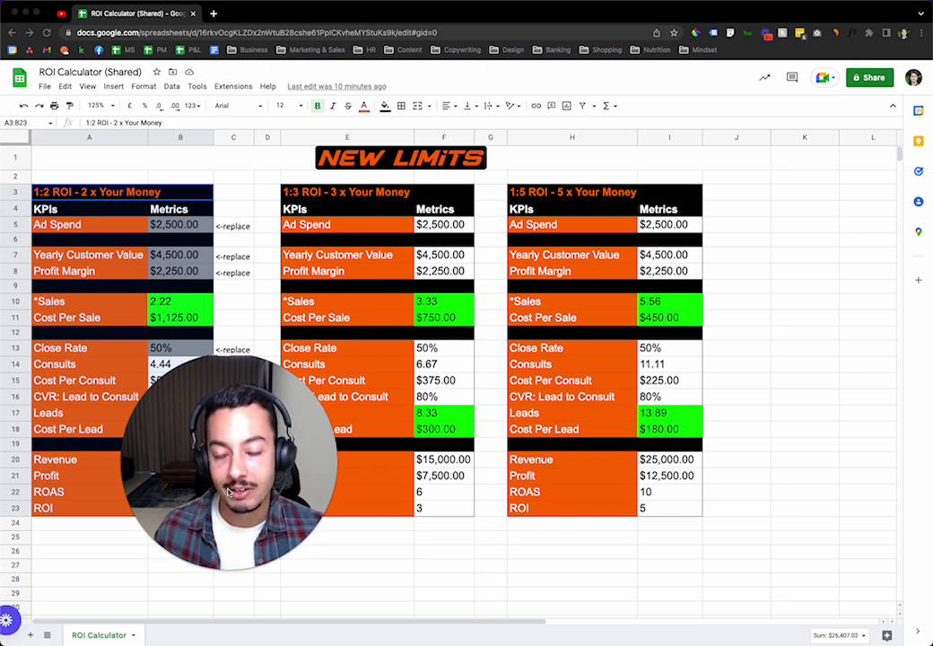
{"action": "left_click_drag", "start_coordinate": [218, 571], "coordinate": [103, 593]}
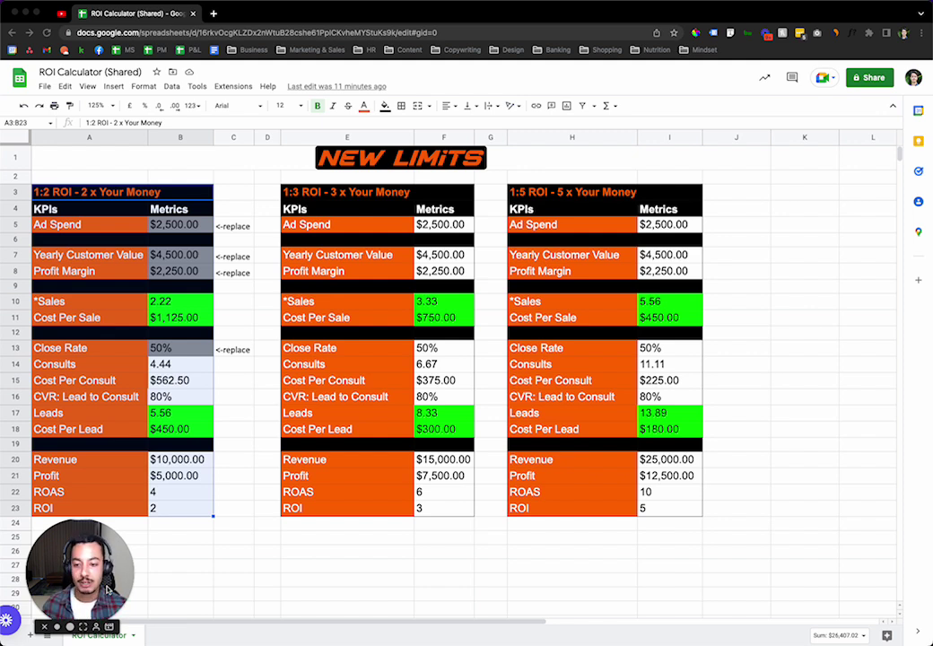
{"action": "left_click", "coordinate": [197, 550]}
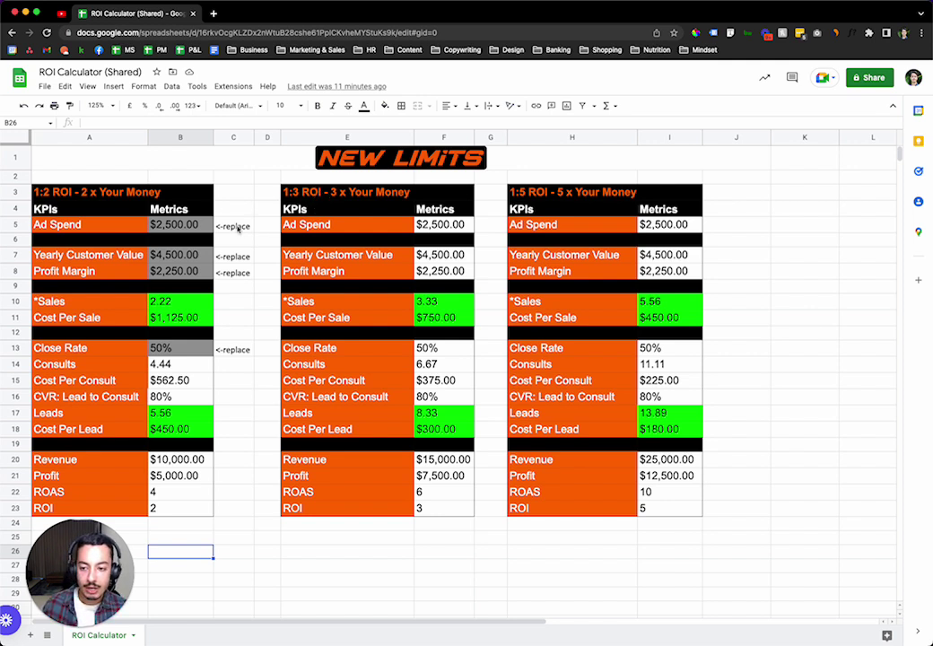
- Review the 2x table inputs: Ad Spend (B5), Yearly Customer Value (B7) and Profit Margin (B8)
{"action": "left_click", "coordinate": [184, 224]}
{"action": "left_click", "coordinate": [196, 254]}
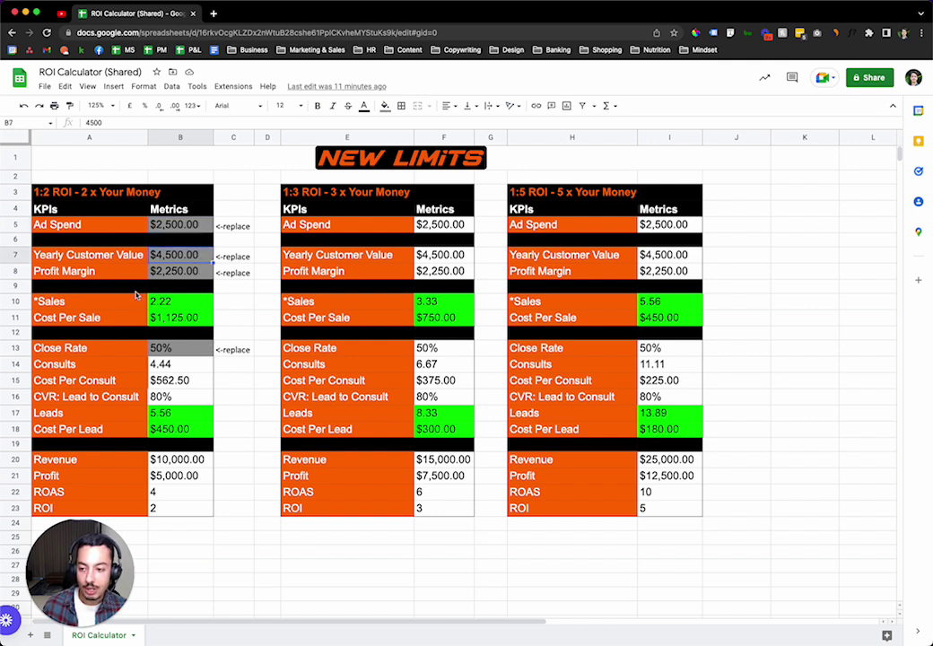
{"action": "left_click", "coordinate": [130, 227]}
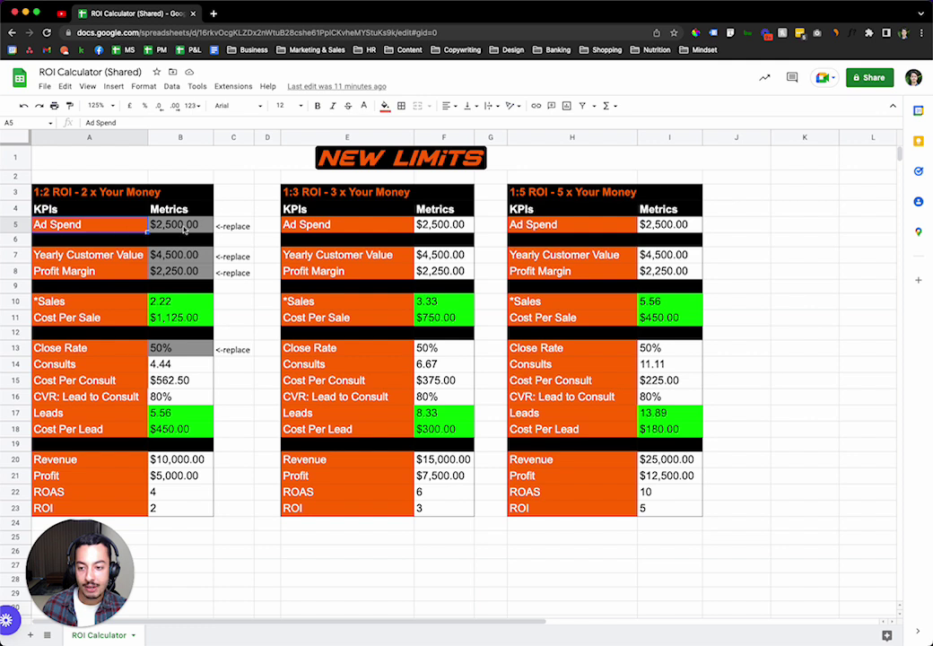
{"action": "left_click", "coordinate": [185, 230]}
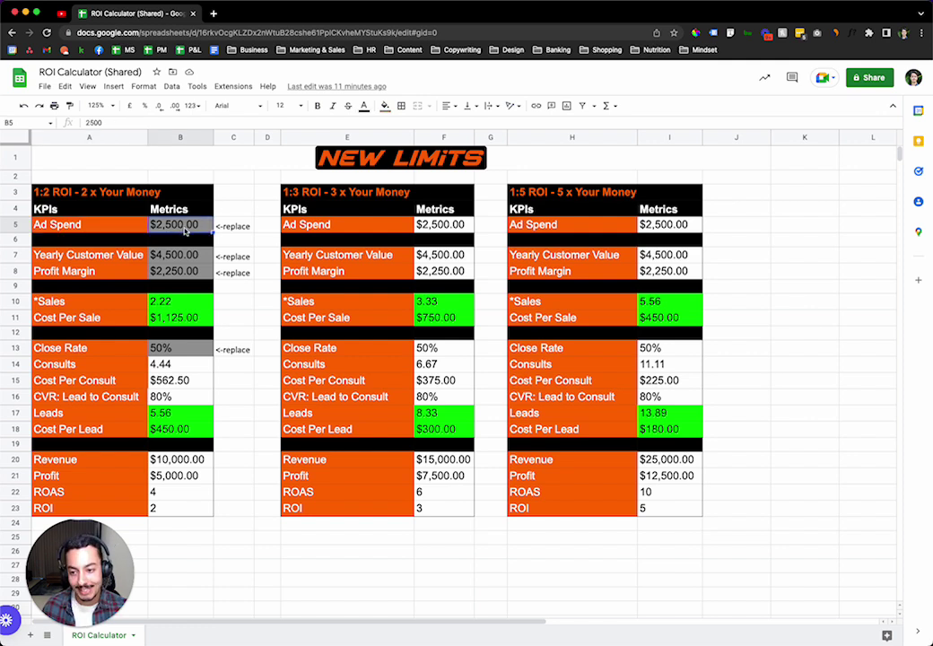
{"action": "left_click", "coordinate": [181, 256]}
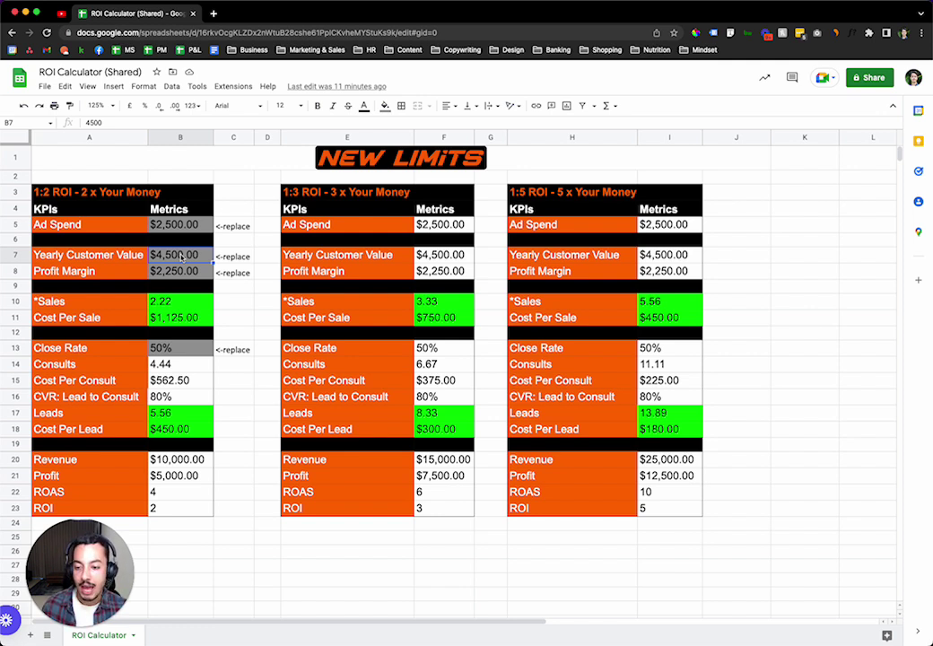
{"action": "left_click", "coordinate": [198, 271]}
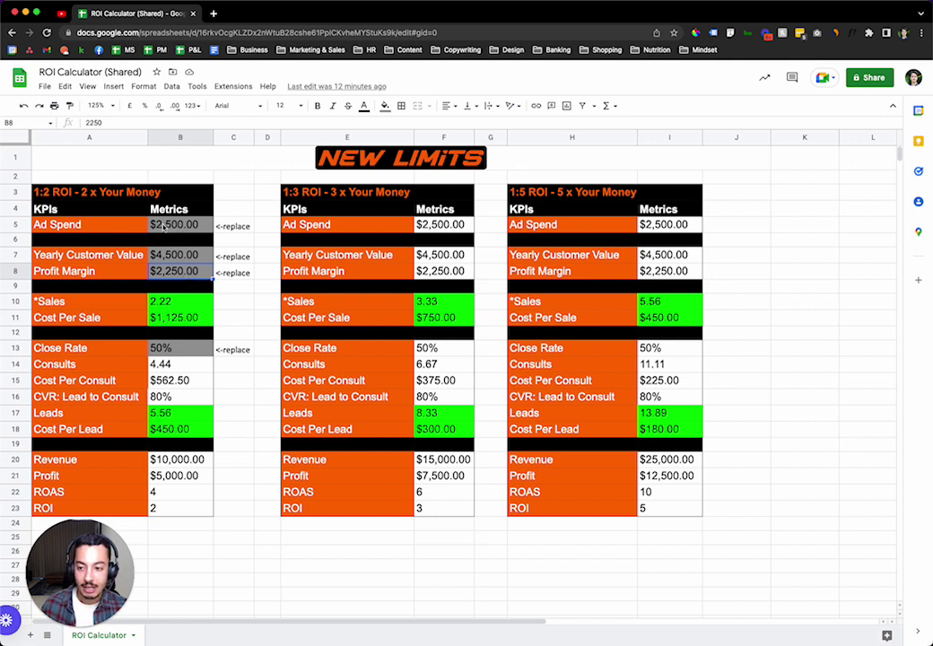
- Inspect the Sales and Cost Per Sale formulas and the Close Rate input in the 2x table
{"action": "left_click", "coordinate": [164, 230]}
{"action": "left_click", "coordinate": [172, 256]}
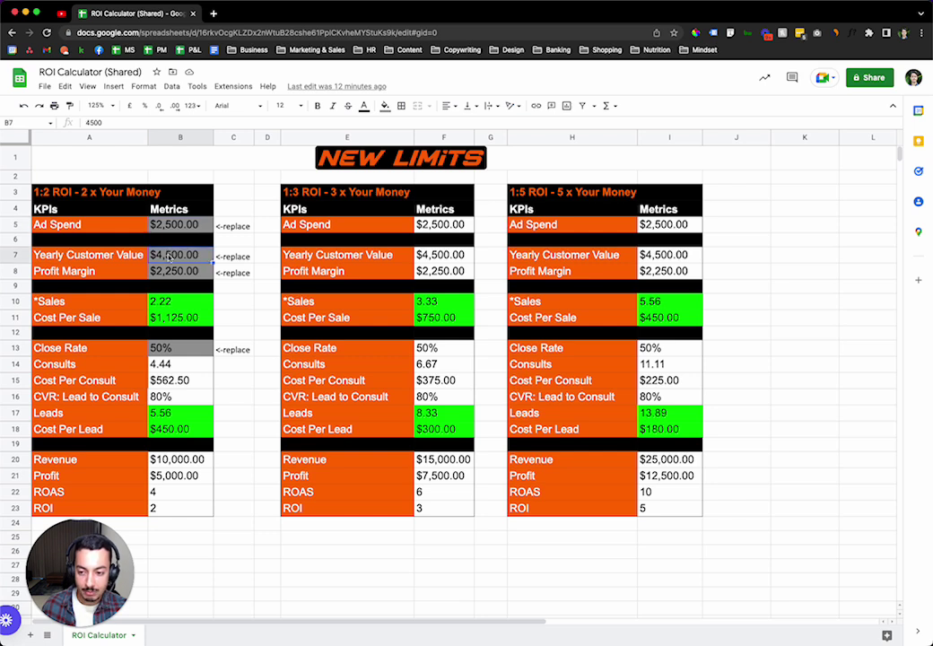
{"action": "left_click", "coordinate": [178, 269]}
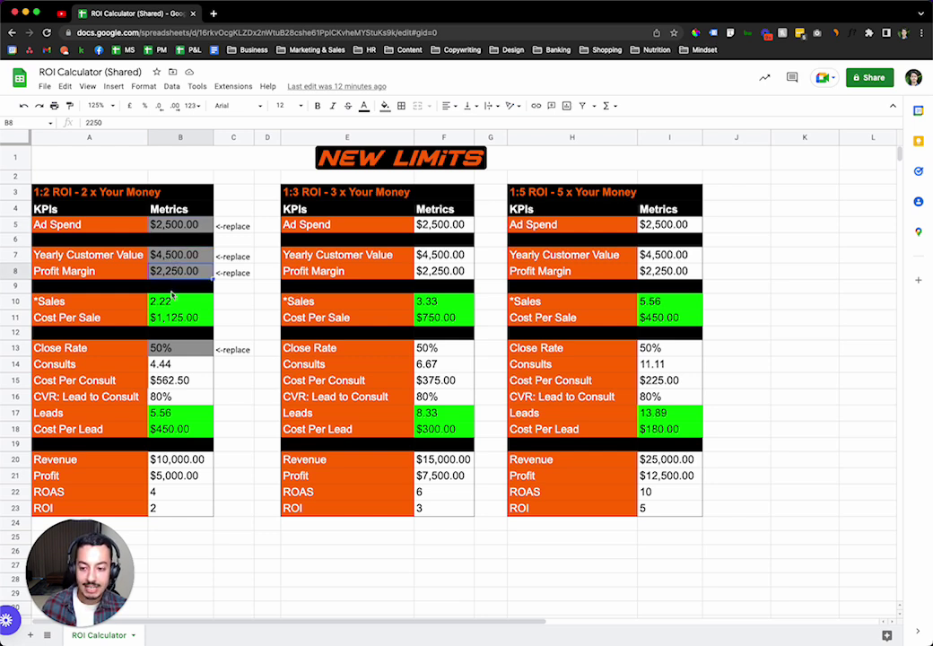
{"action": "left_click", "coordinate": [174, 302]}
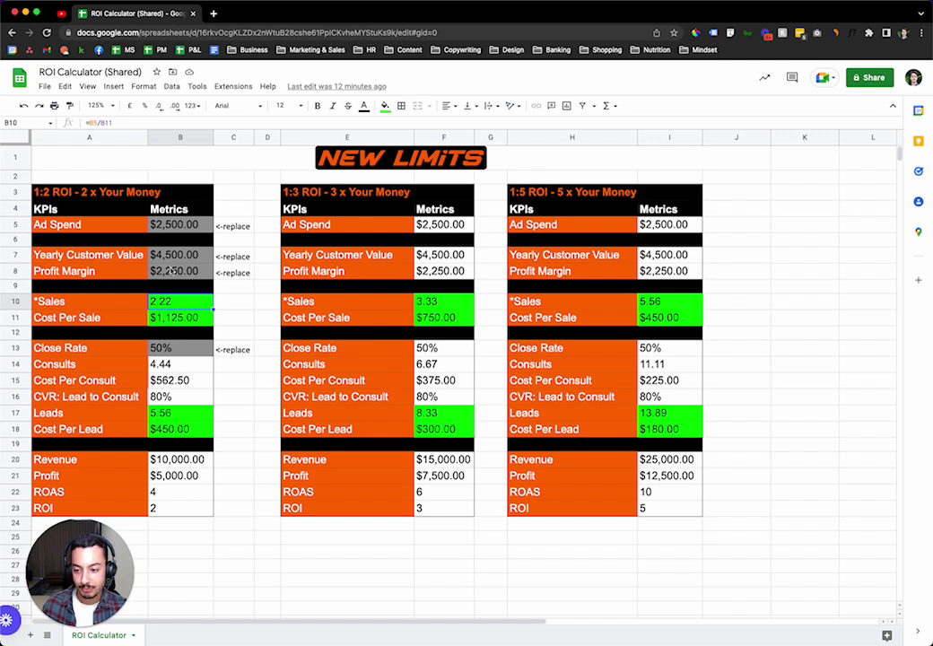
{"action": "left_click", "coordinate": [183, 319]}
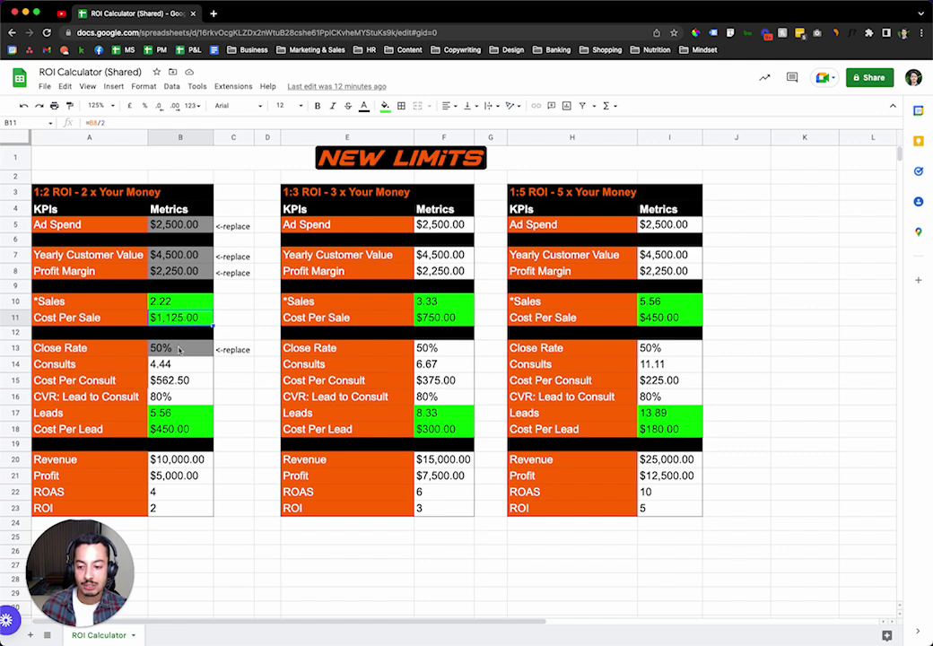
{"action": "left_click", "coordinate": [178, 351]}
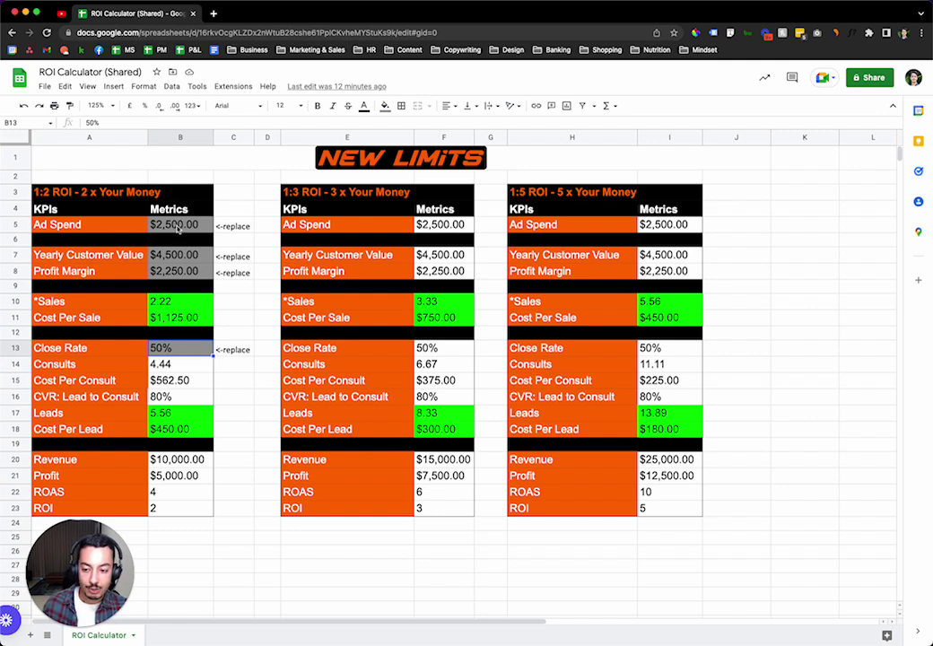
{"action": "left_click", "coordinate": [178, 228]}
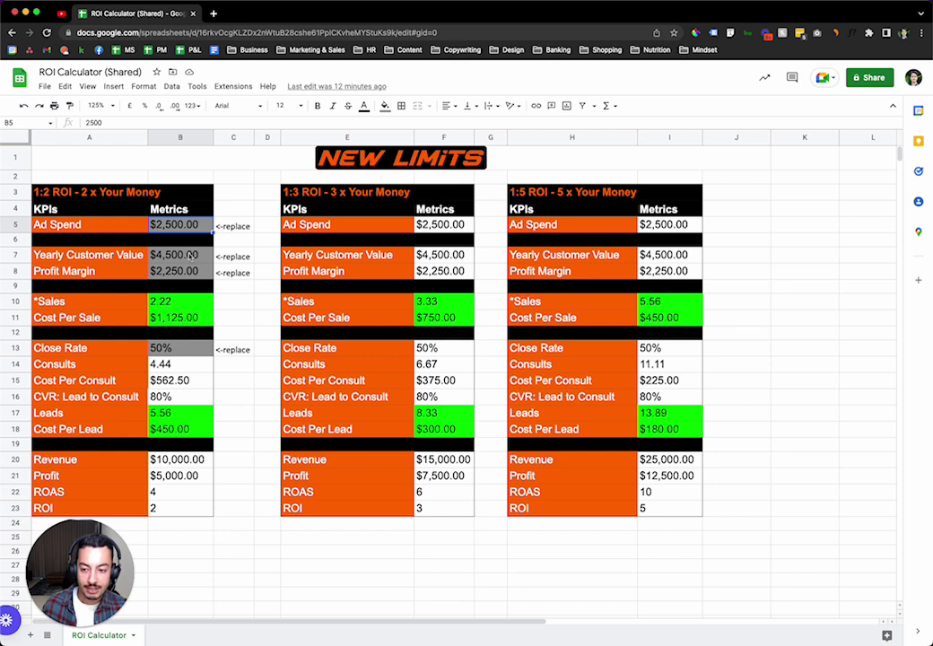
- Inspect the 2x table's Revenue, Profit, ROI and ROAS formulas
{"action": "left_click", "coordinate": [189, 464]}
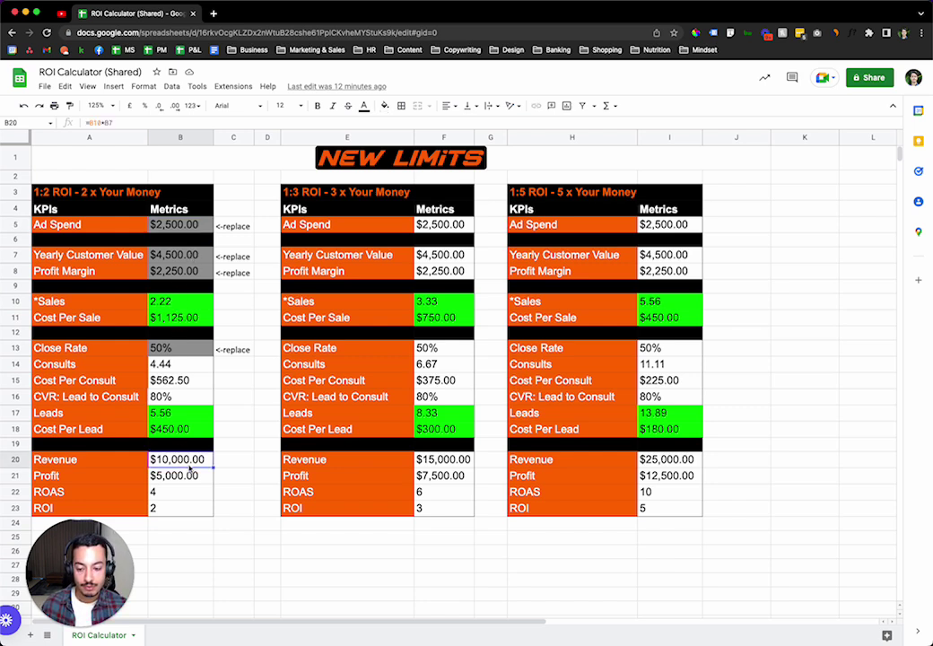
{"action": "left_click", "coordinate": [190, 475]}
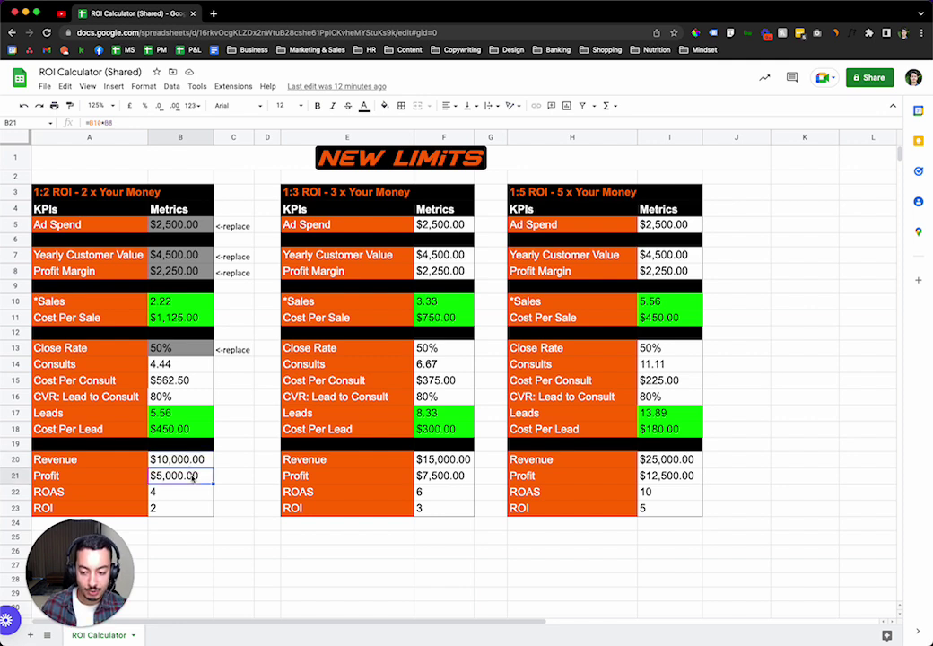
{"action": "left_click", "coordinate": [170, 511]}
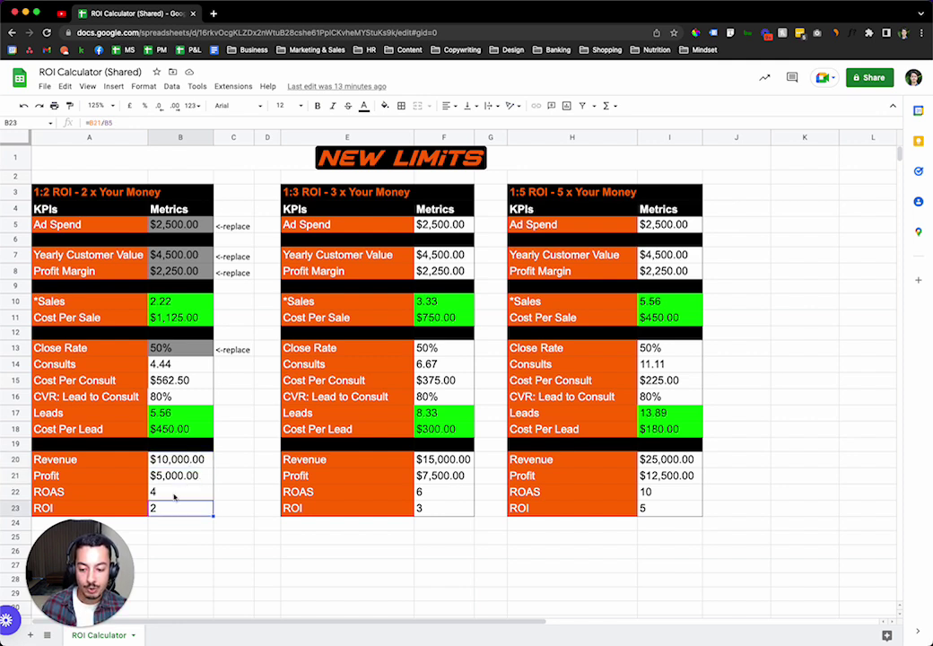
{"action": "left_click", "coordinate": [176, 493]}
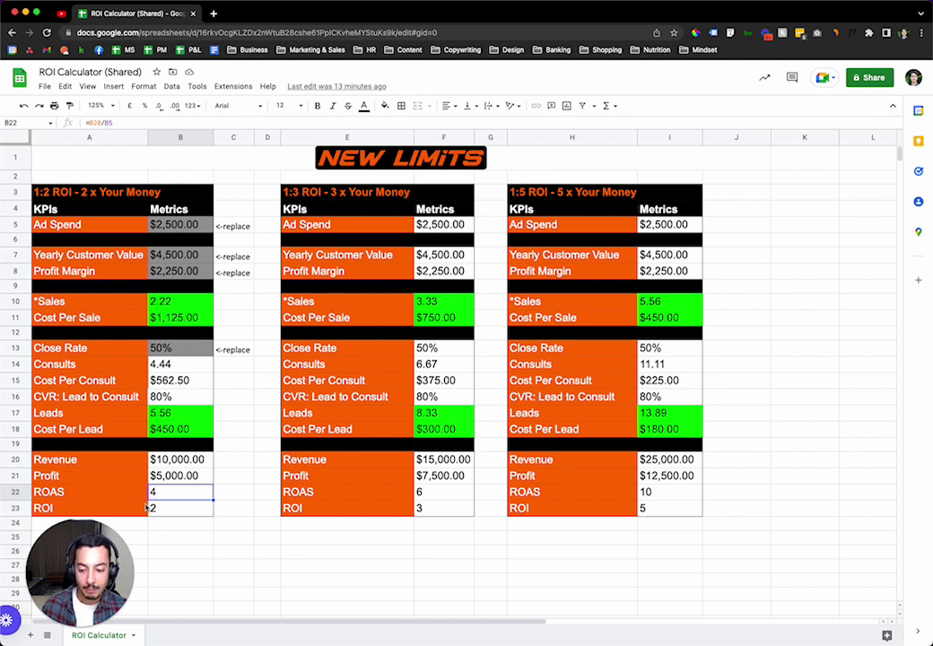
{"action": "left_click", "coordinate": [158, 512]}
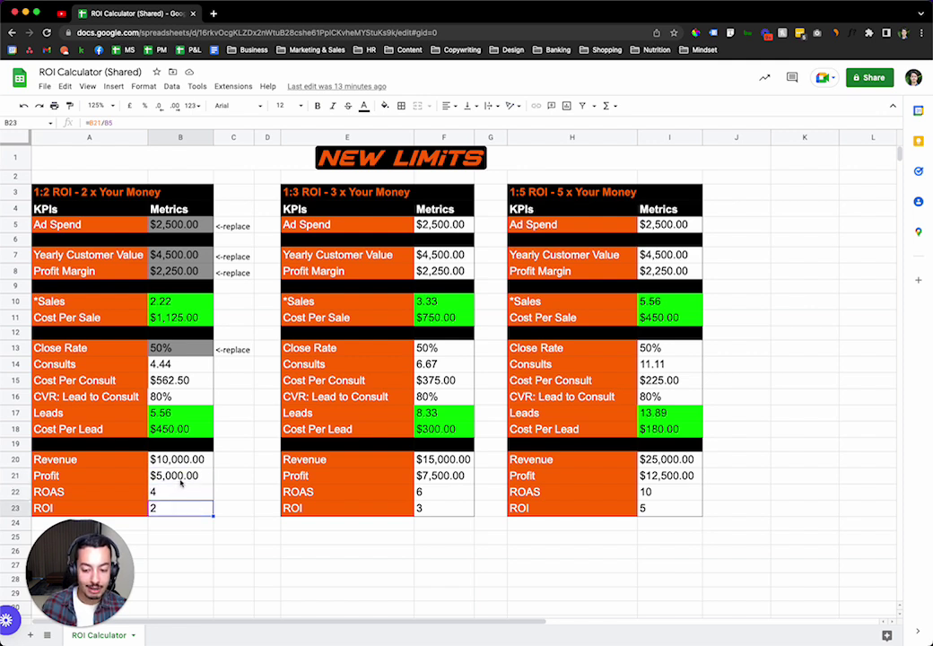
{"action": "left_click", "coordinate": [183, 480]}
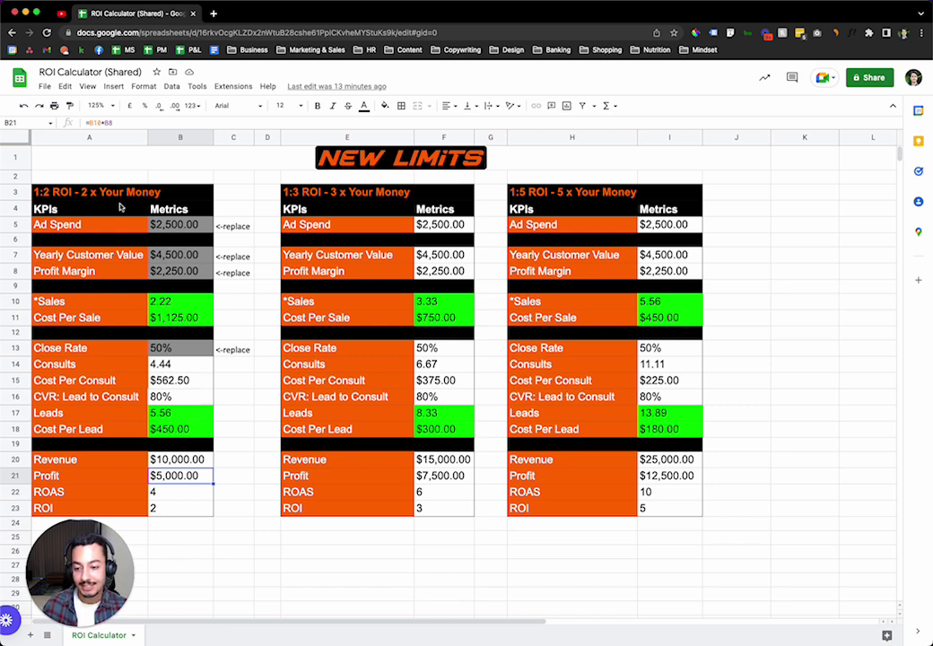
- Point out the 3x table and inspect its Sales, Revenue and Profit formulas
{"action": "left_click_drag", "start_coordinate": [309, 192], "coordinate": [419, 511]}
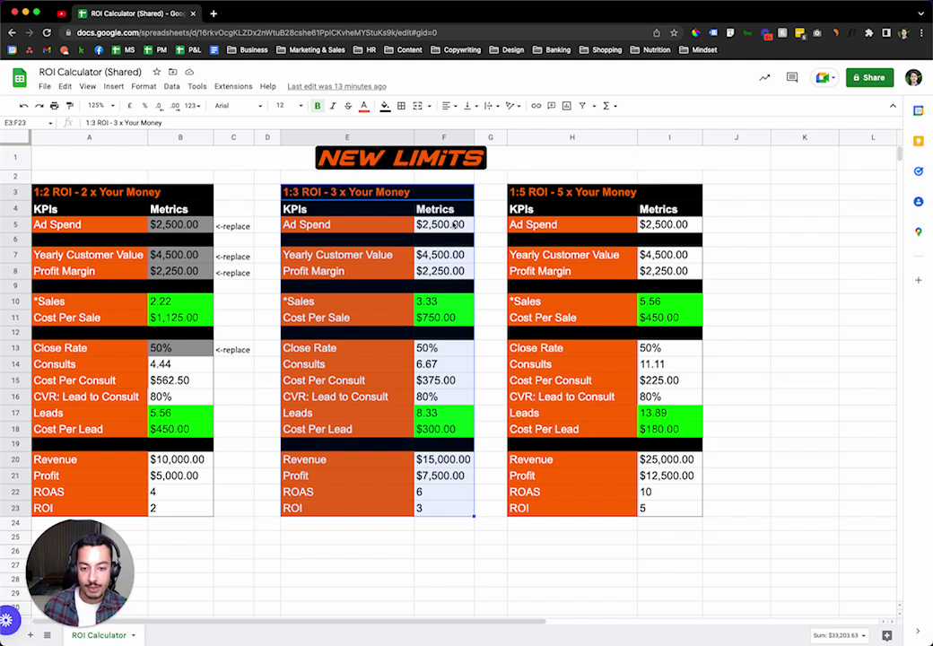
{"action": "left_click", "coordinate": [449, 301]}
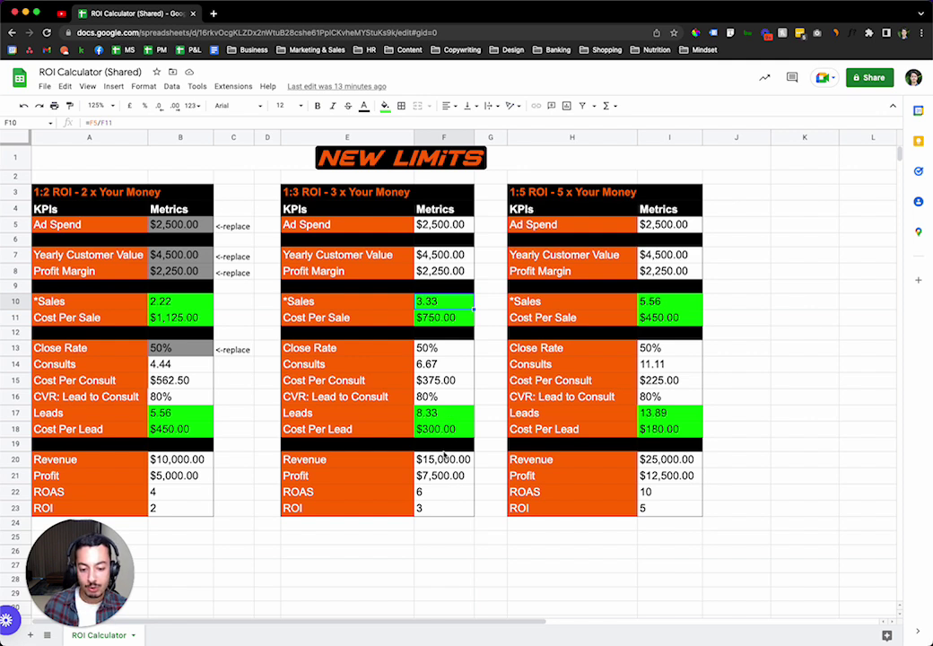
{"action": "left_click", "coordinate": [444, 459]}
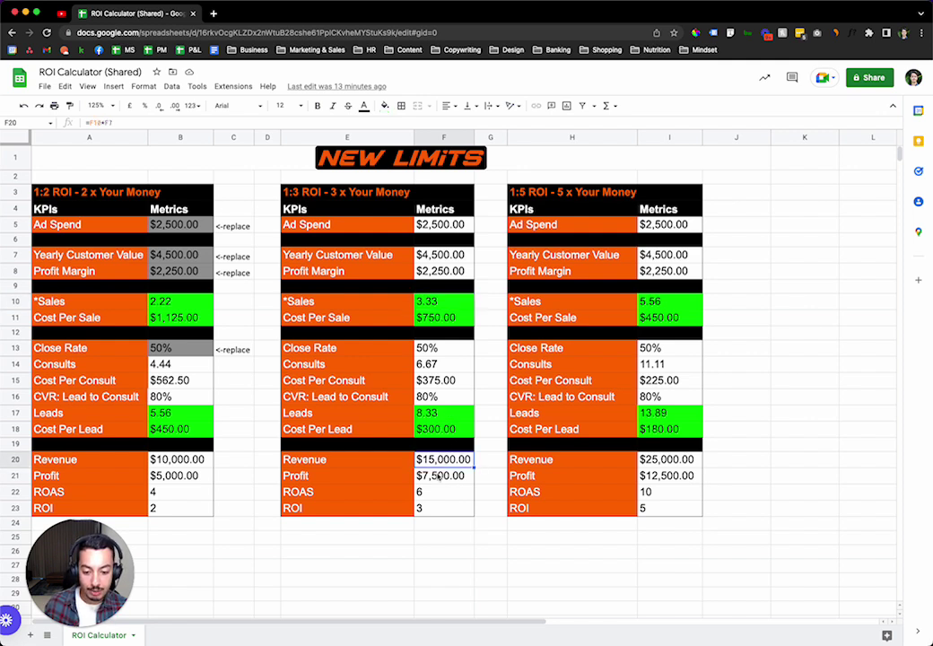
{"action": "left_click", "coordinate": [437, 477]}
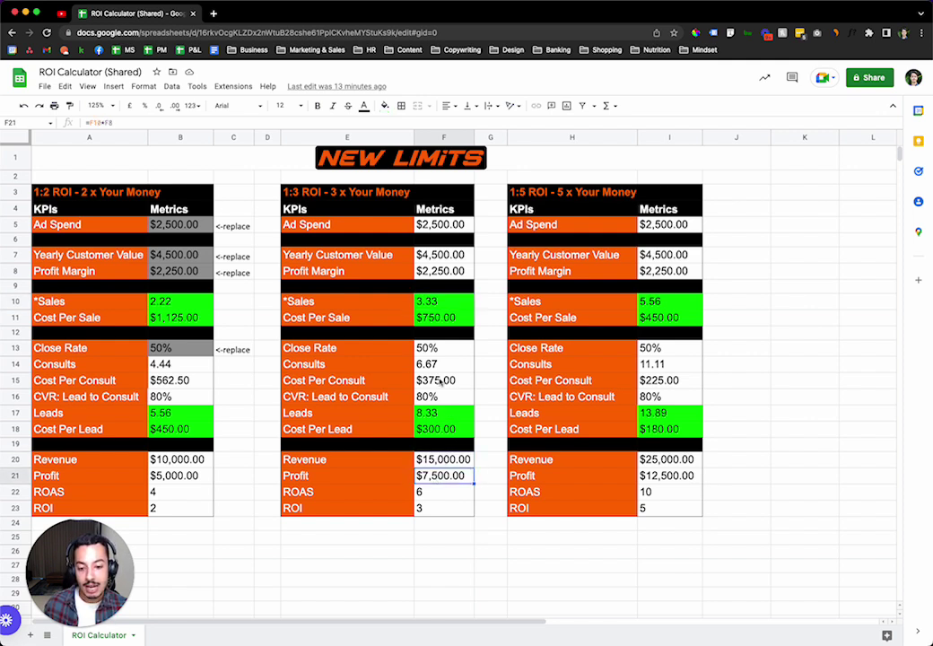
- Set the close rate in B13 to 30% and check the 5x table's Cost Per Lead
{"action": "left_click", "coordinate": [202, 353]}
{"action": "type", "text": "30"}
{"action": "key", "text": "Return"}
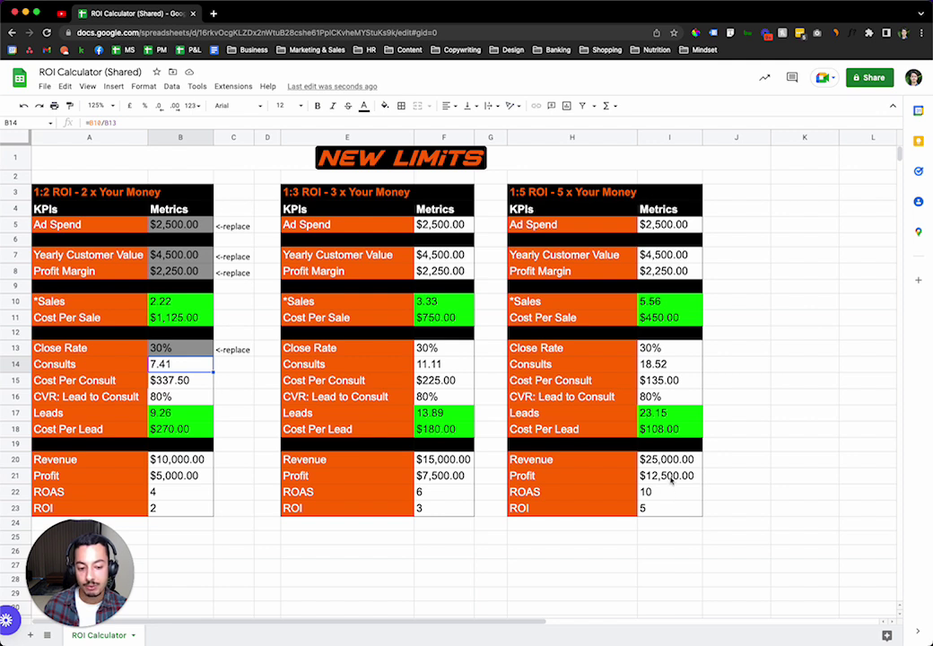
{"action": "left_click", "coordinate": [666, 431]}
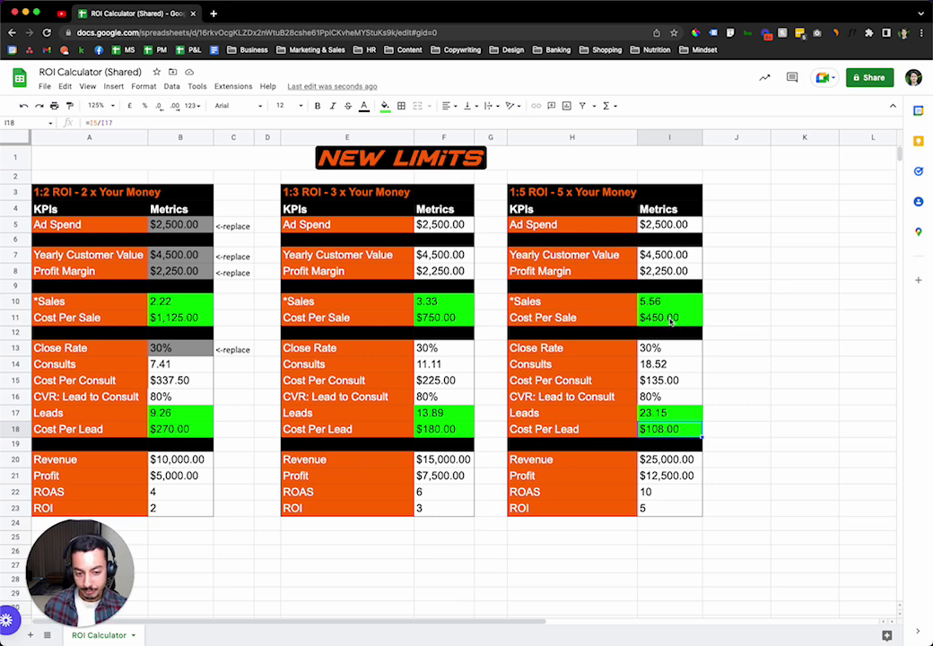
{"action": "left_click", "coordinate": [671, 318]}
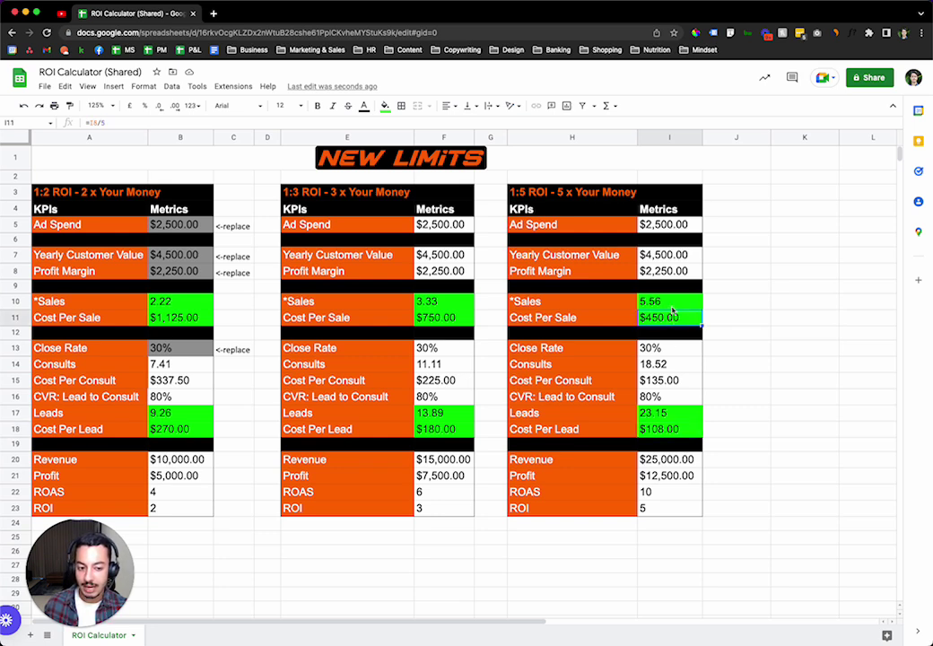
{"action": "left_click", "coordinate": [673, 307]}
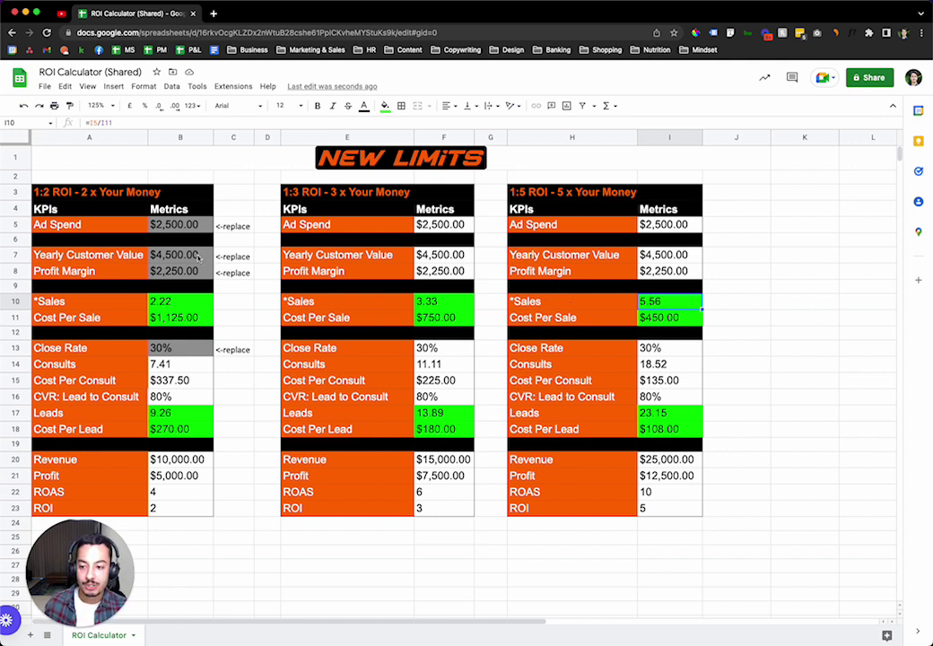
- Change B7's yearly customer value to 6,000, comparing with $4,500 via undo/redo, ending at $6,000
{"action": "left_click", "coordinate": [208, 256]}
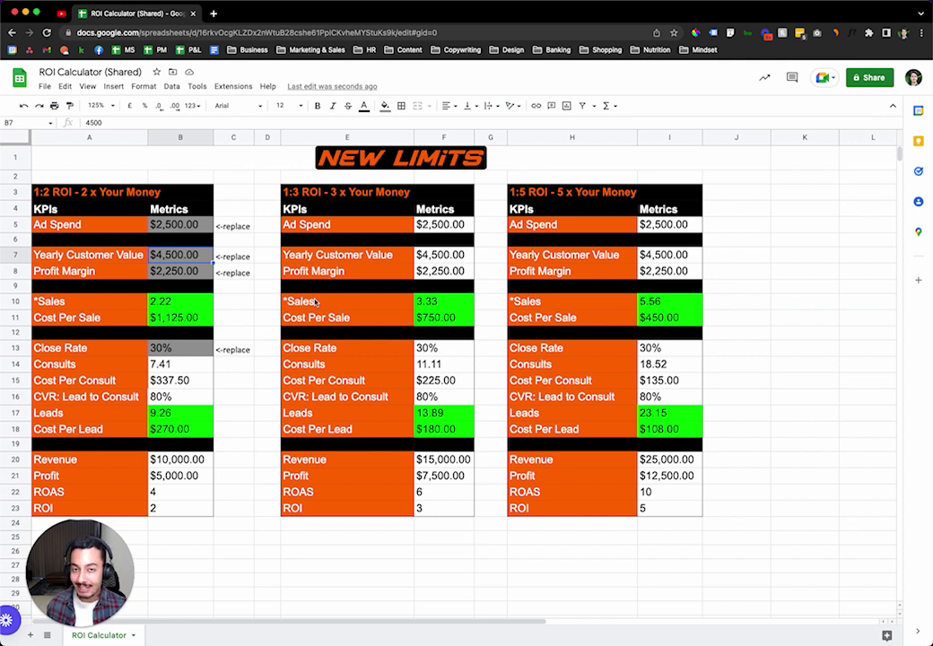
{"action": "type", "text": "6,000"}
{"action": "key", "text": "Return"}
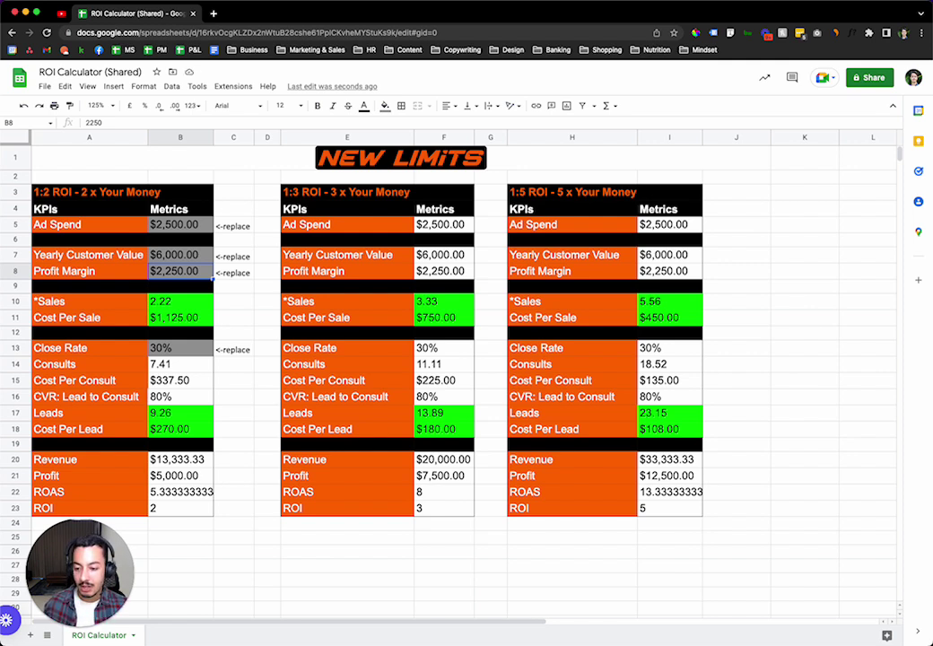
{"action": "key", "text": "ctrl+z"}
{"action": "key", "text": "ctrl+y"}
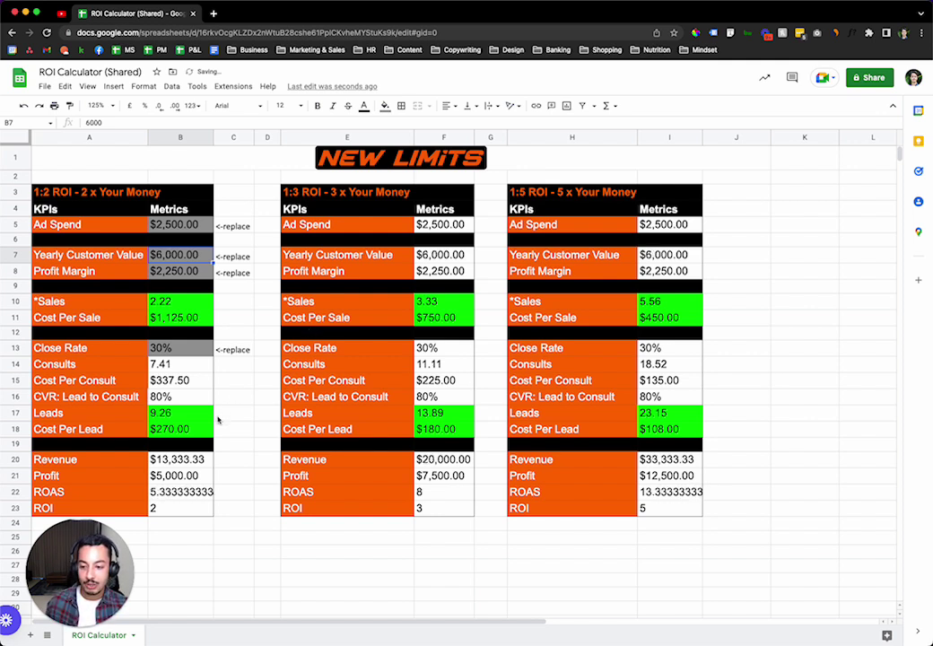
{"action": "key", "text": "ctrl+z"}
{"action": "key", "text": "ctrl+y"}
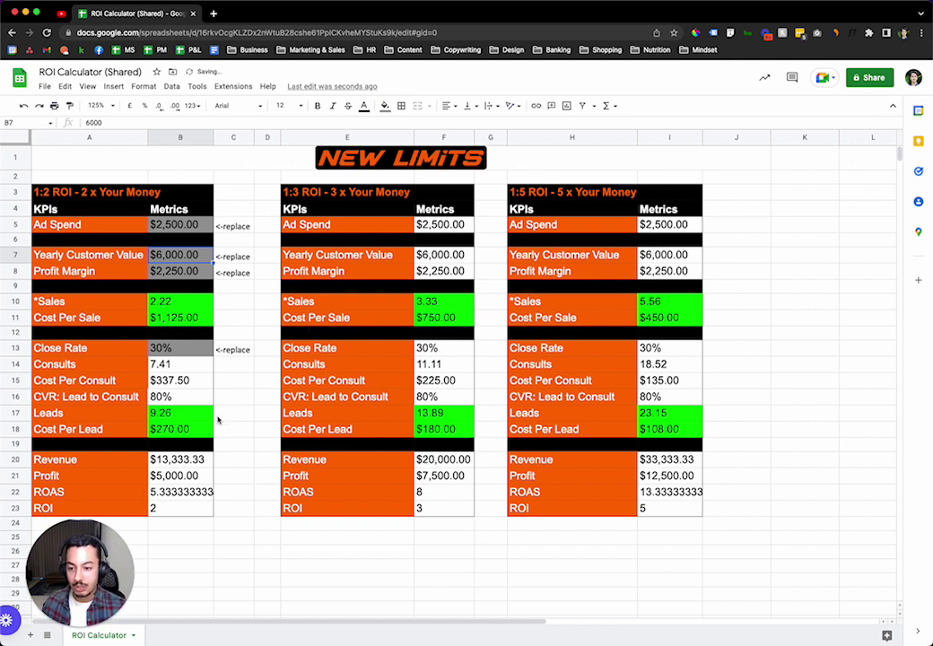